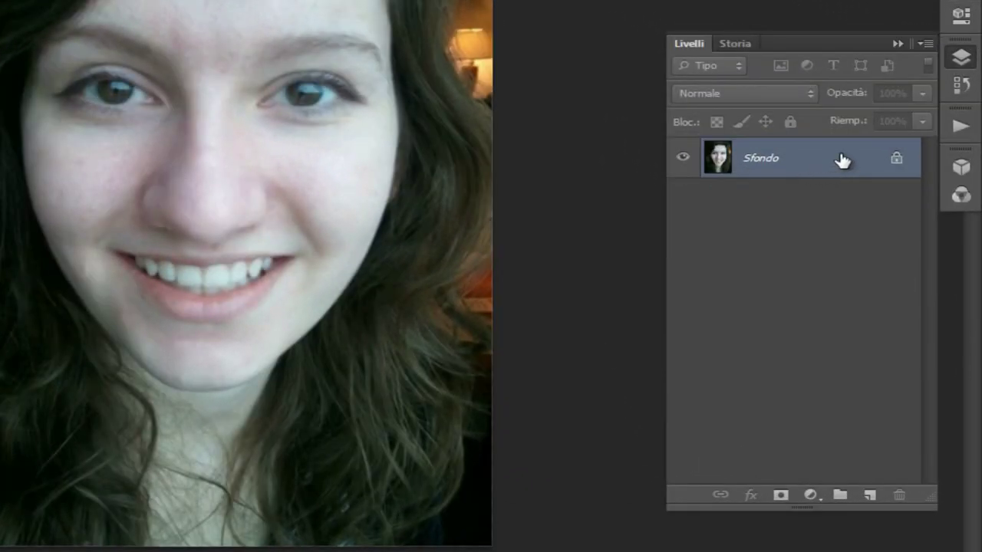
Duplicate the Sfondo background layer into Sfondo copia above the original.
left_click_drag(837, 164, 838, 168)
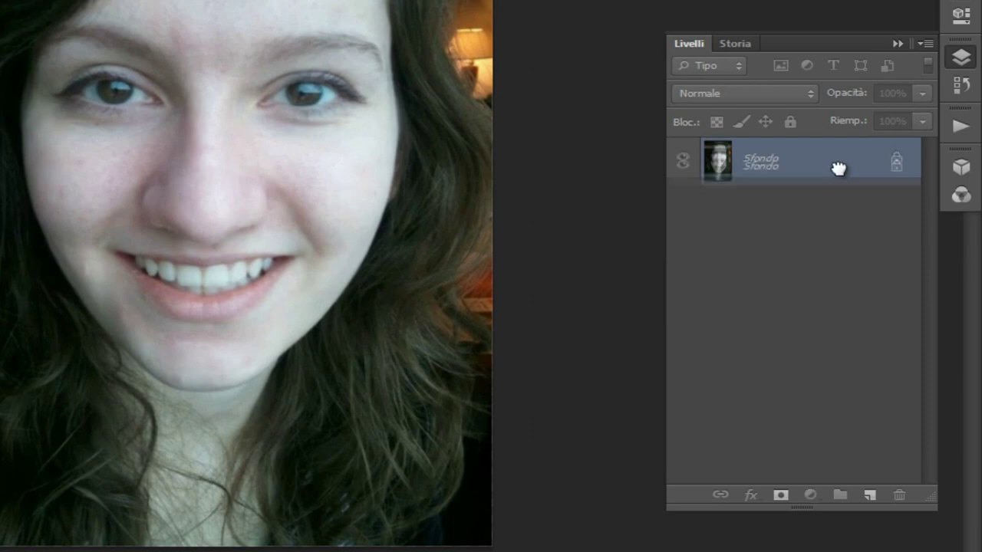
left_click_drag(838, 168, 870, 495)
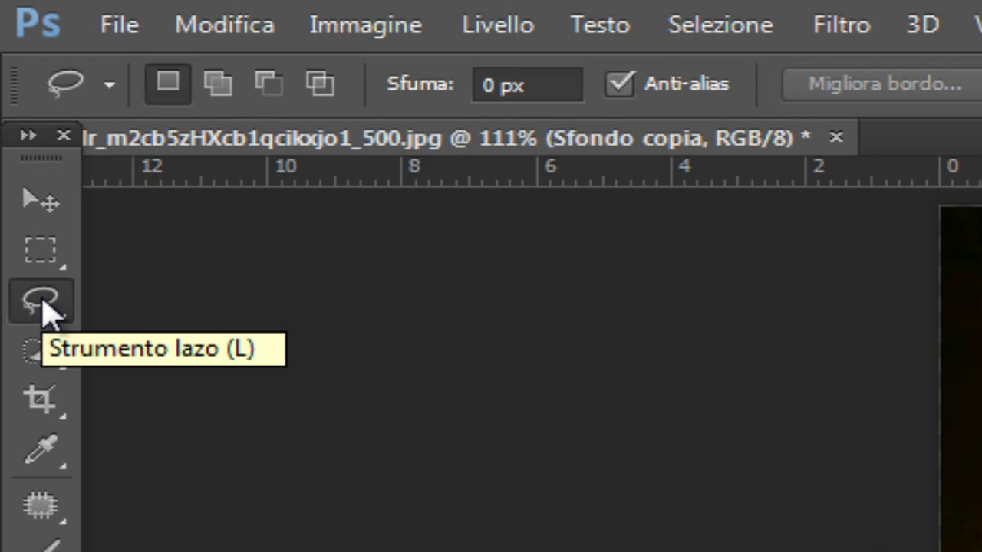
Switch to the Strumento Lazo and zoom in on the woman's face.
right_click(43, 303)
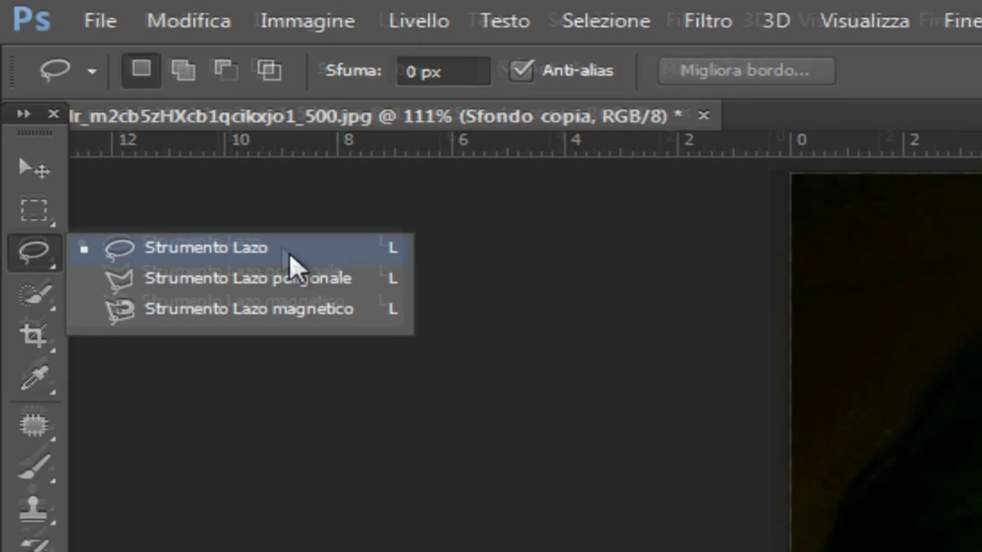
left_click(173, 153)
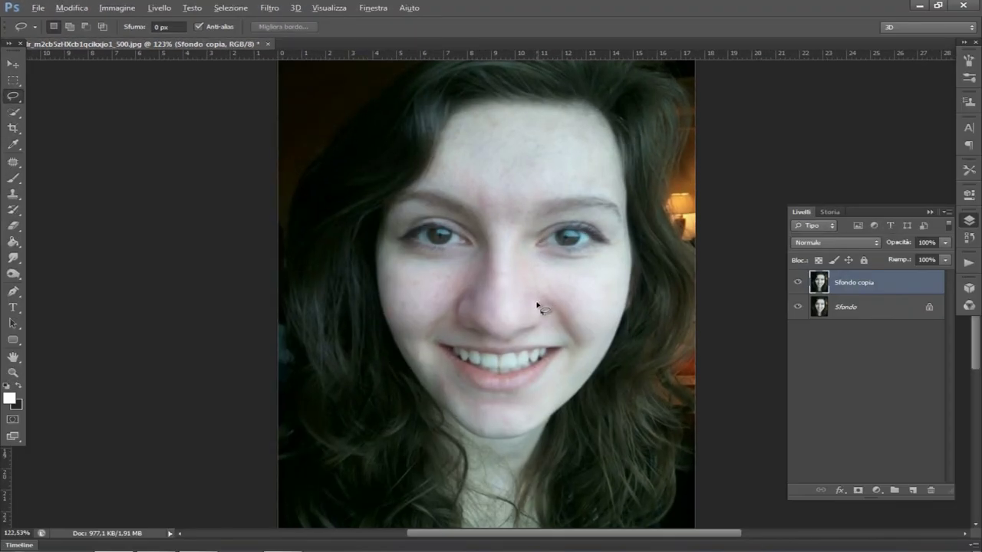
scroll(536, 300, "up", 2)
scroll(529, 293, "up", 1)
scroll(528, 291, "up", 1)
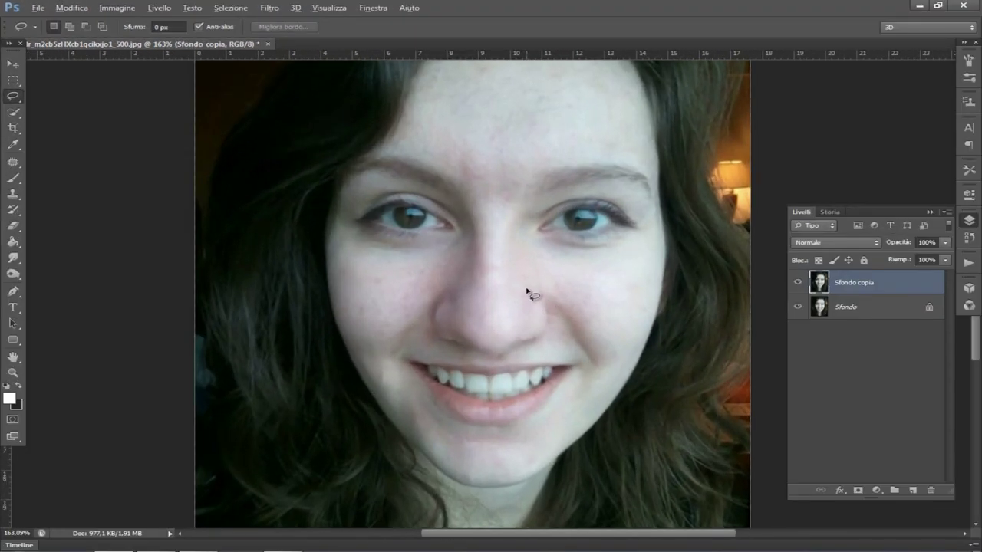
scroll(527, 292, "up", 1)
scroll(528, 292, "up", 1)
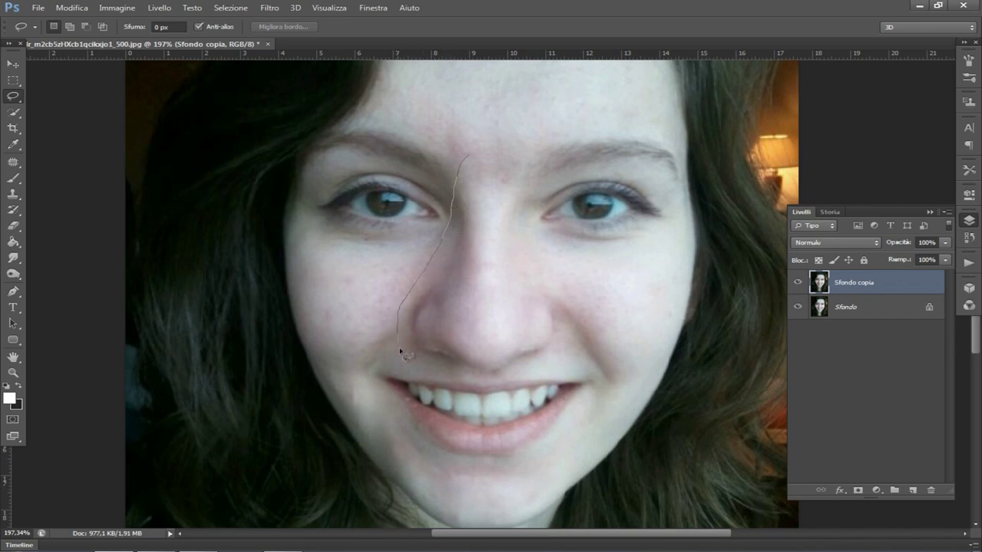
Lasso the nose from between the eyebrows down around both nostrils.
left_click_drag(493, 378, 579, 328)
left_click_drag(546, 272, 531, 199)
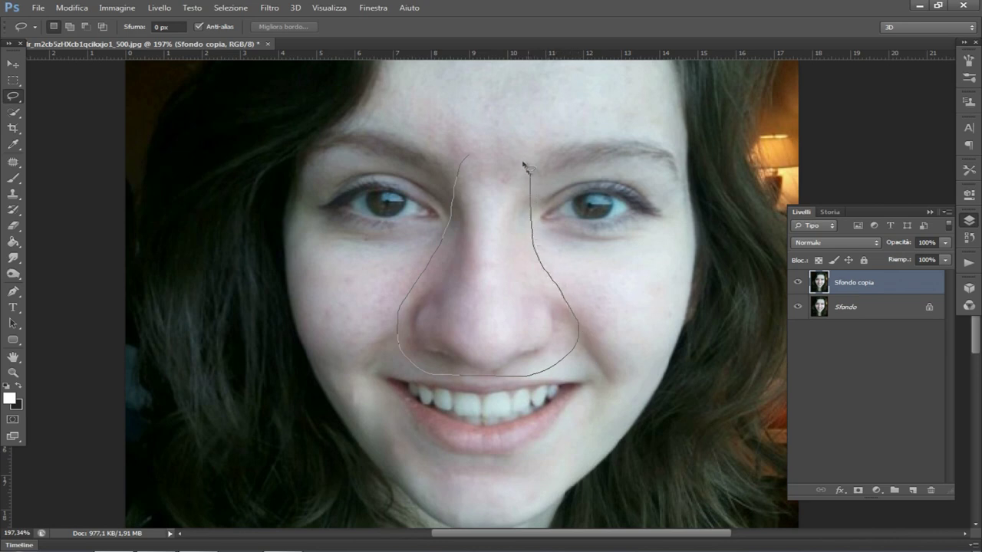
left_click_drag(478, 151, 477, 150)
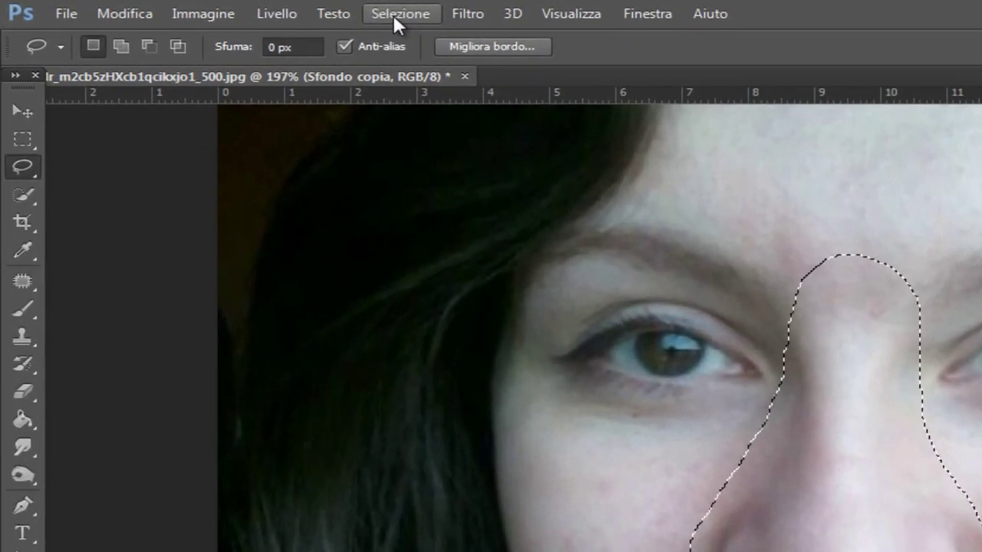
Feather the nose selection with an 8 pixel Raggio sfumatura via Selezione > Modifica > Sfuma.
left_click(341, 14)
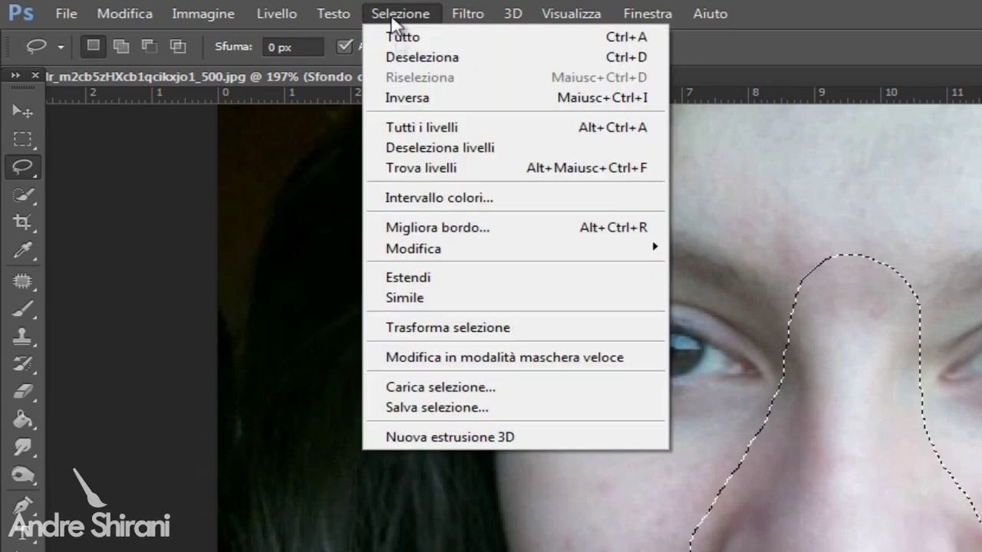
mouse_move(429, 248)
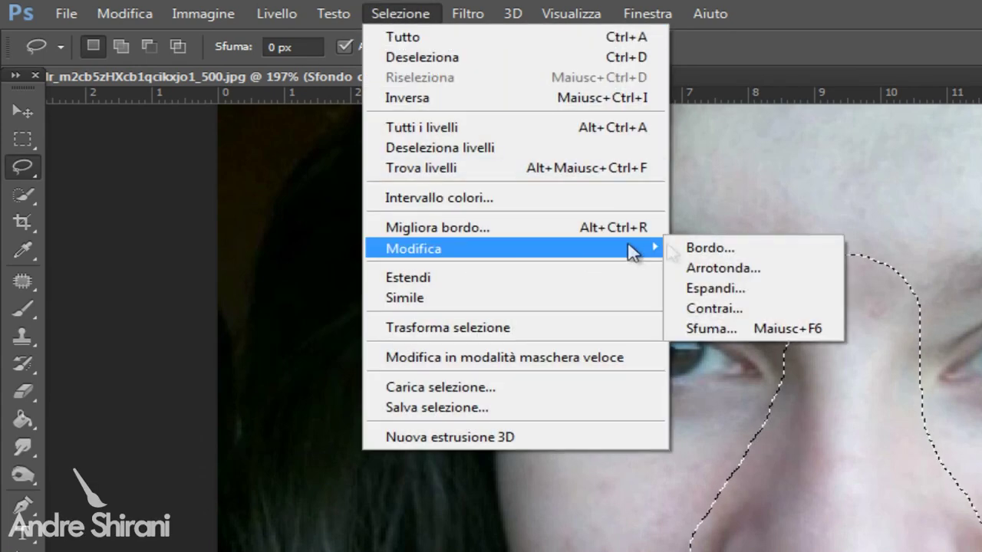
left_click(736, 326)
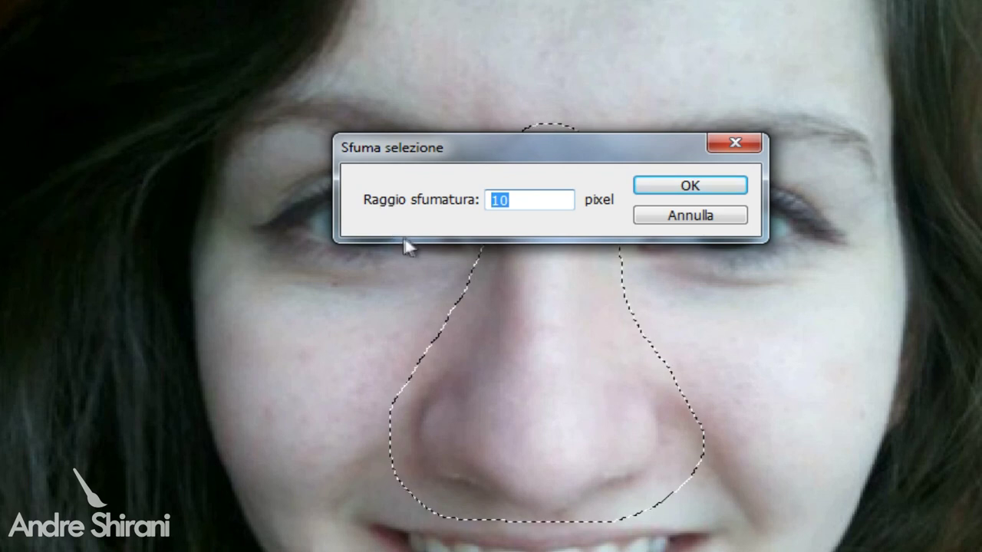
left_click(520, 200)
left_click(410, 205)
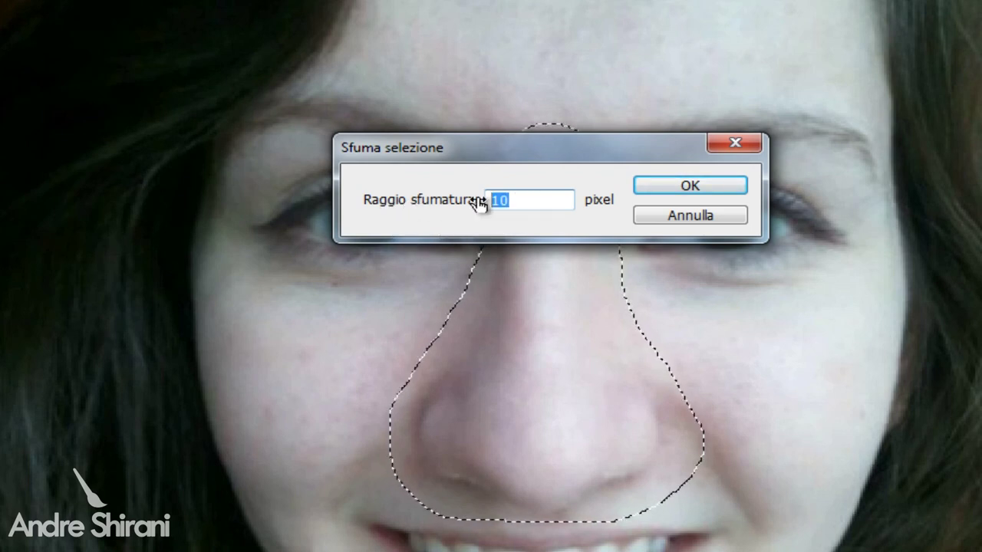
type("8")
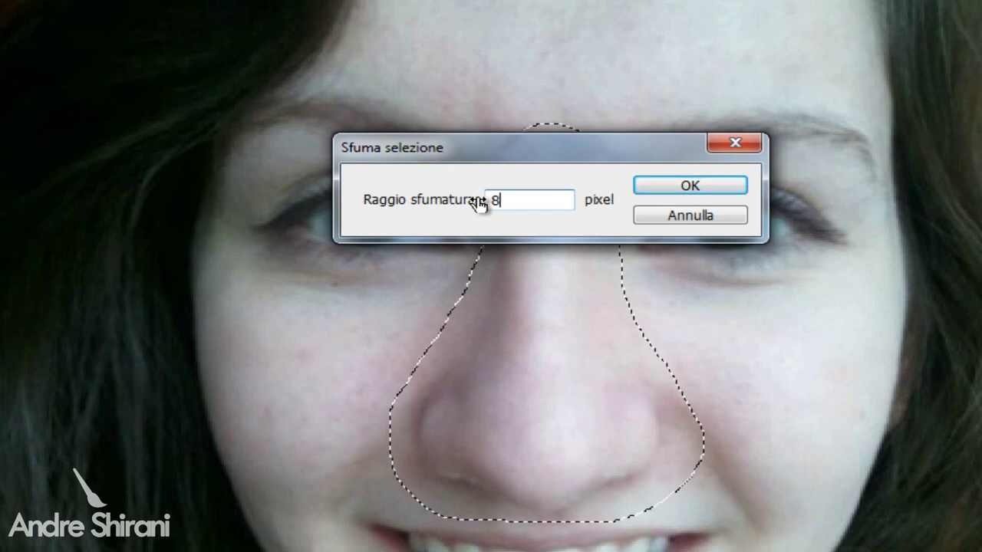
left_click(453, 194)
left_click(545, 205)
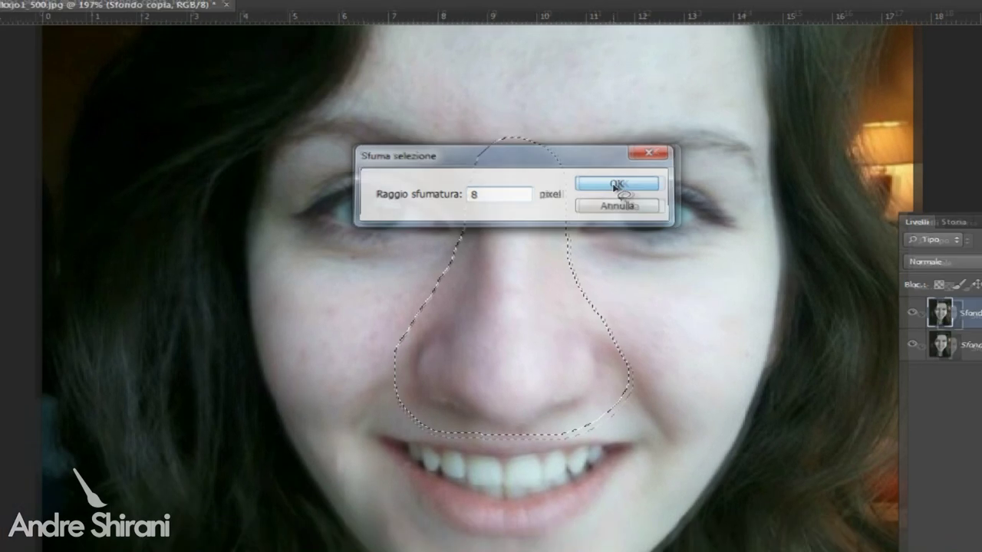
left_click(689, 190)
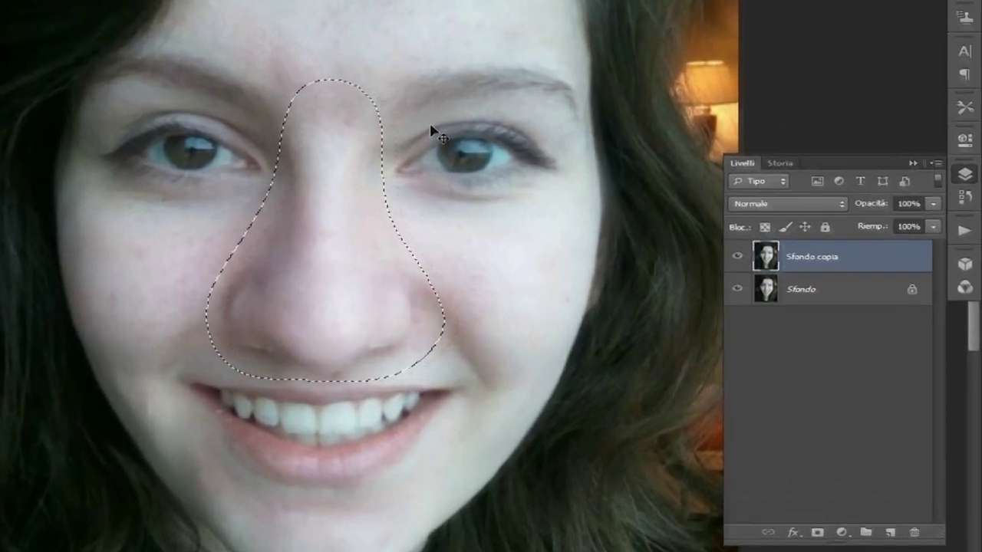
Copy the feathered nose to a new layer, Livello 1, and open Filtro > Fluidifica on it.
key("ctrl+j")
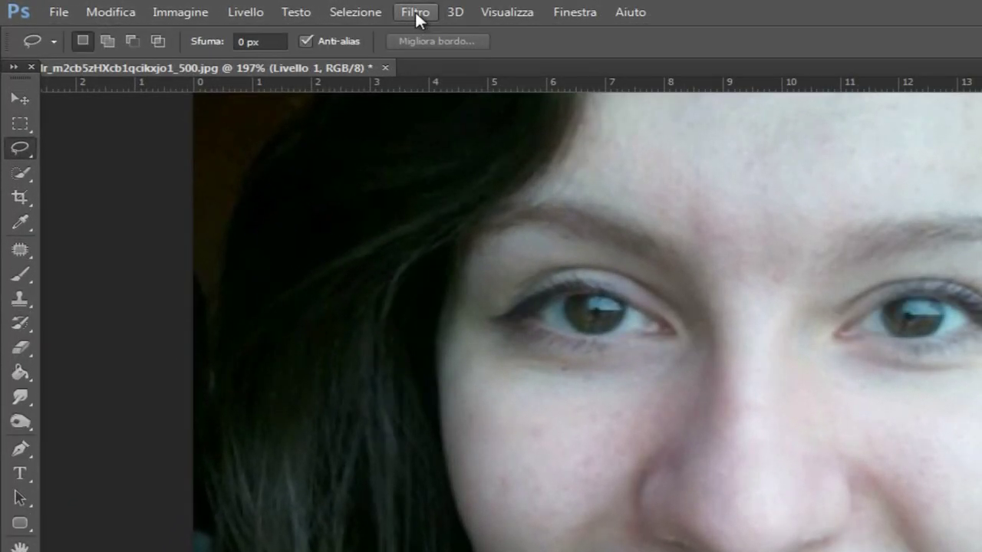
left_click(415, 10)
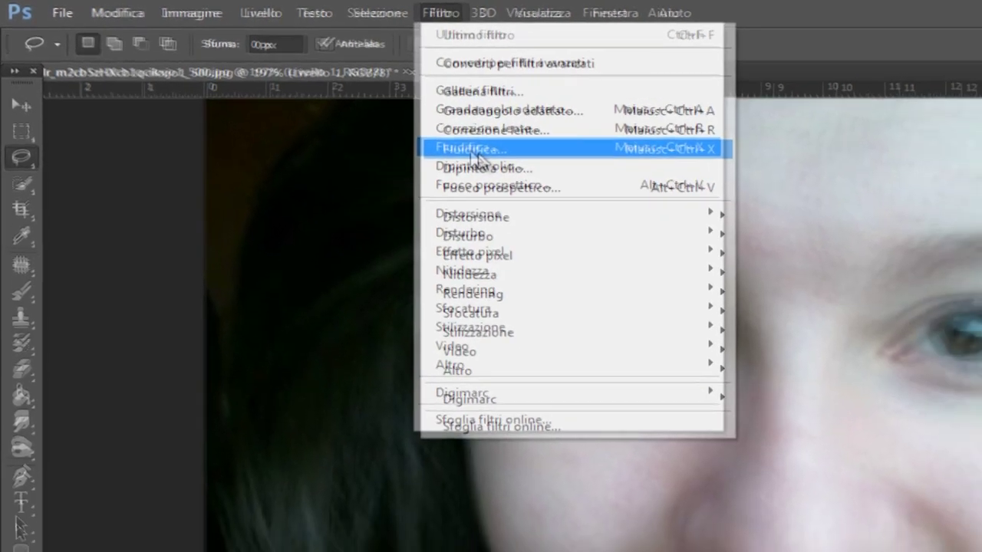
left_click(525, 170)
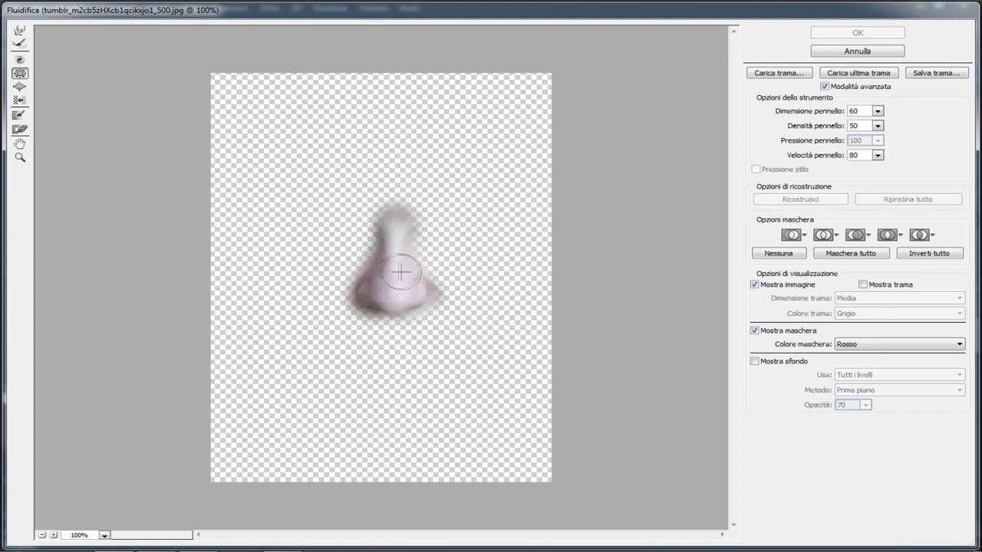
left_click(755, 362)
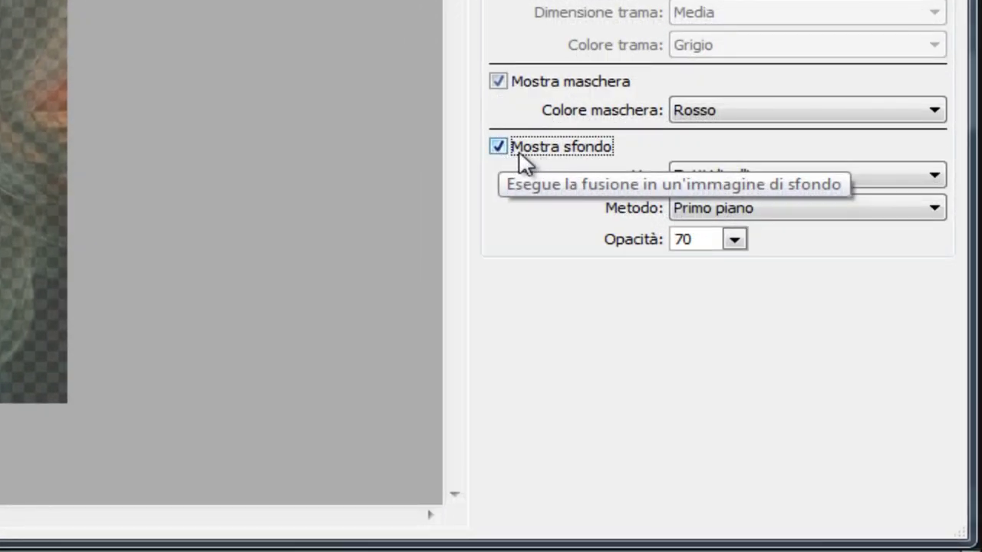
left_click(742, 244)
mouse_move(695, 278)
left_mouse_down()
mouse_move(721, 278)
mouse_move(702, 278)
mouse_move(782, 371)
mouse_move(799, 366)
mouse_move(795, 371)
left_mouse_up()
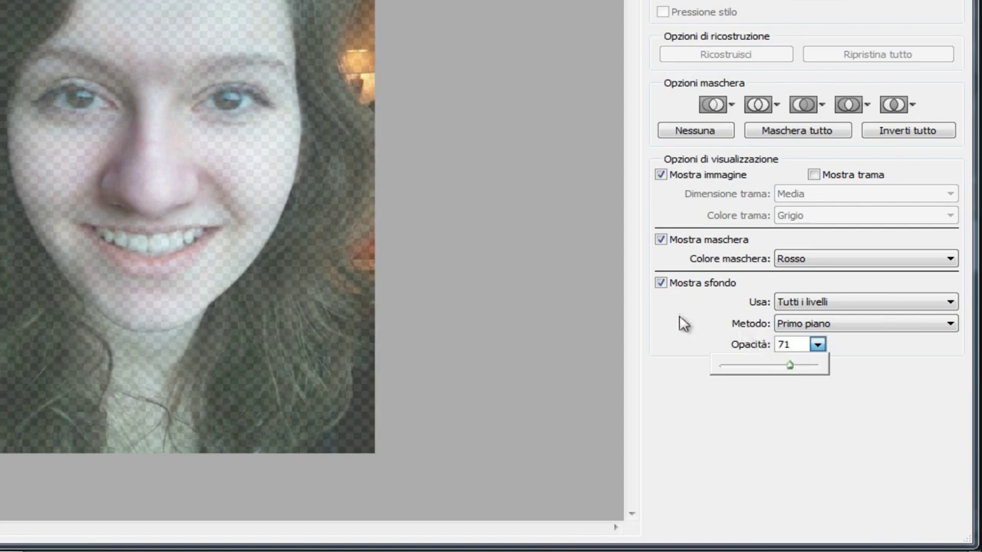
left_click(660, 283)
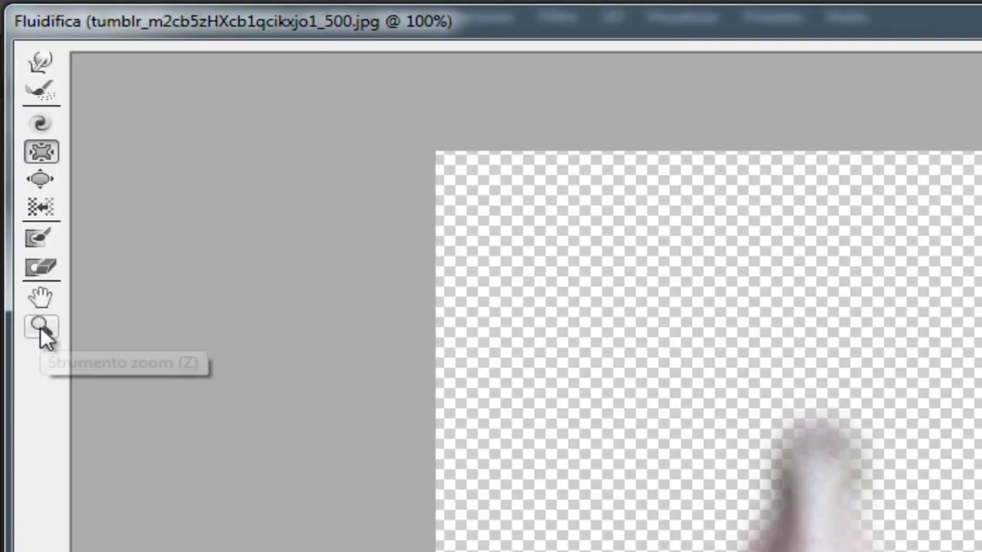
Zoom the Liquify preview to 300% on the nose, pick Forward Warp, and toggle Modalità avanzata.
left_click(38, 307)
left_click(399, 280)
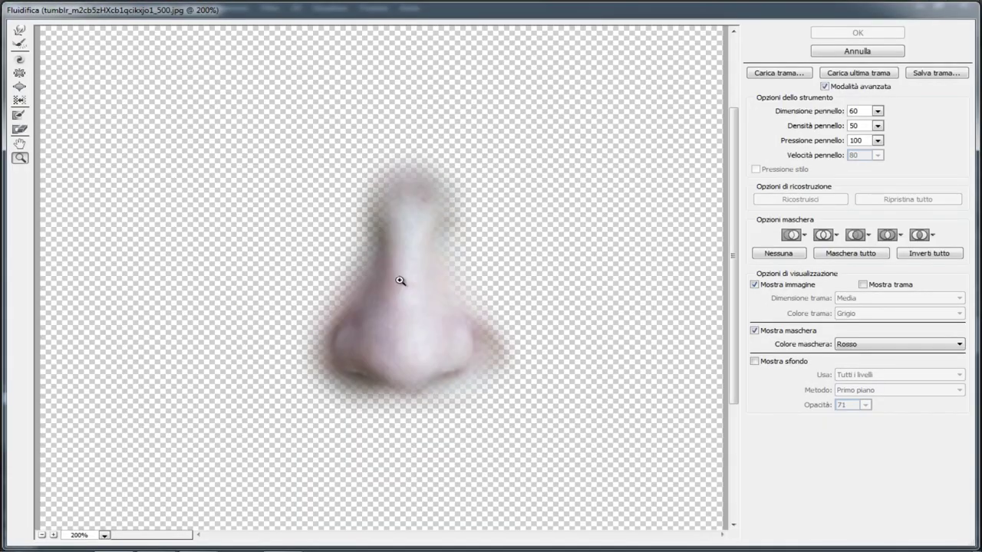
left_click(400, 288)
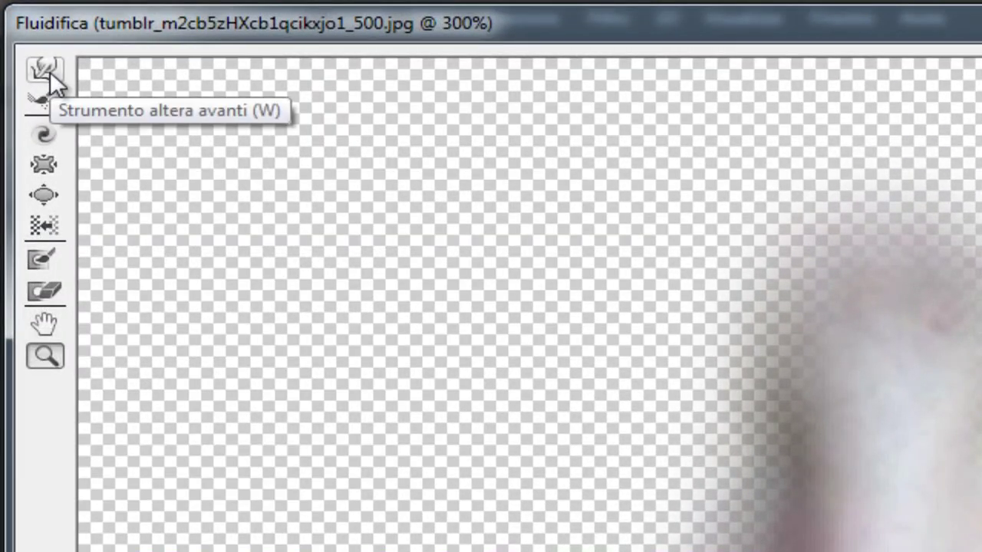
left_click(47, 69)
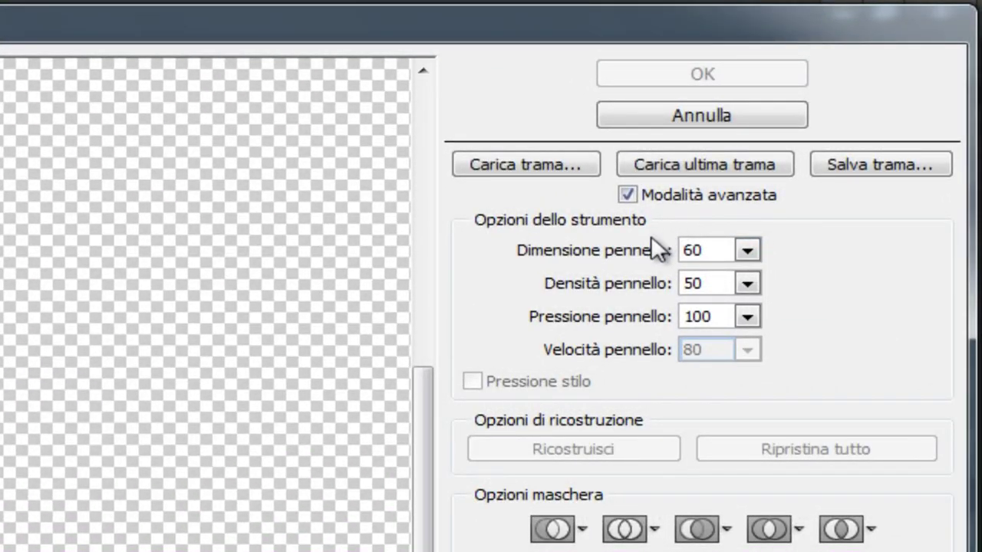
left_click(629, 197)
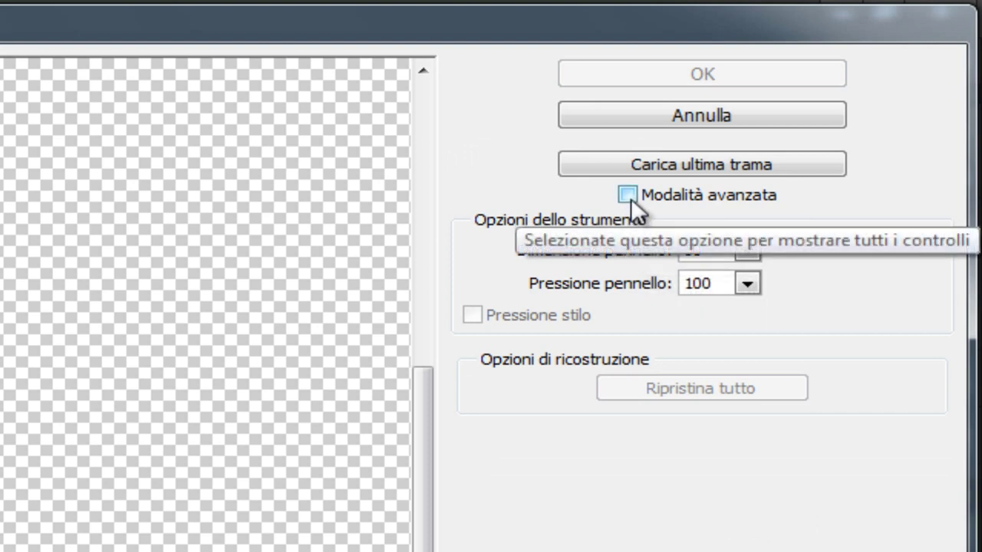
left_click(629, 197)
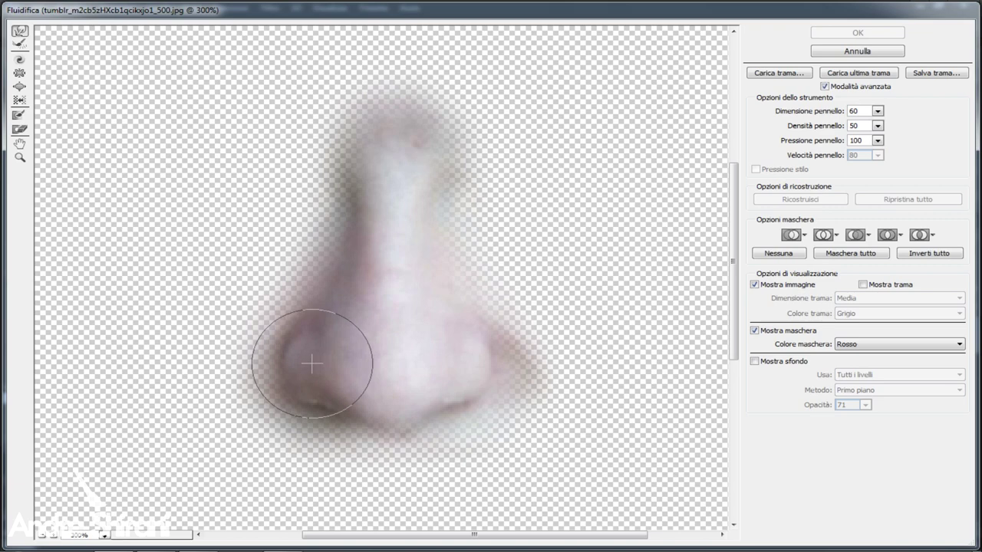
Warp the left and right nostril wings and lift the nose tip with Forward Warp strokes.
mouse_move(327, 364)
left_mouse_down()
mouse_move(324, 300)
mouse_move(348, 315)
left_mouse_up()
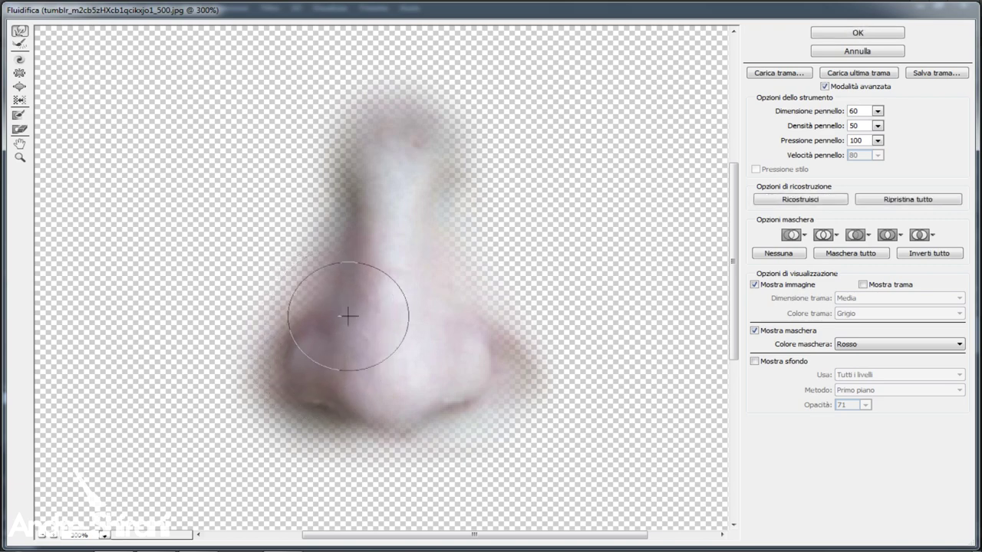
mouse_move(458, 355)
left_mouse_down()
mouse_move(468, 373)
mouse_move(455, 364)
mouse_move(455, 398)
left_mouse_up()
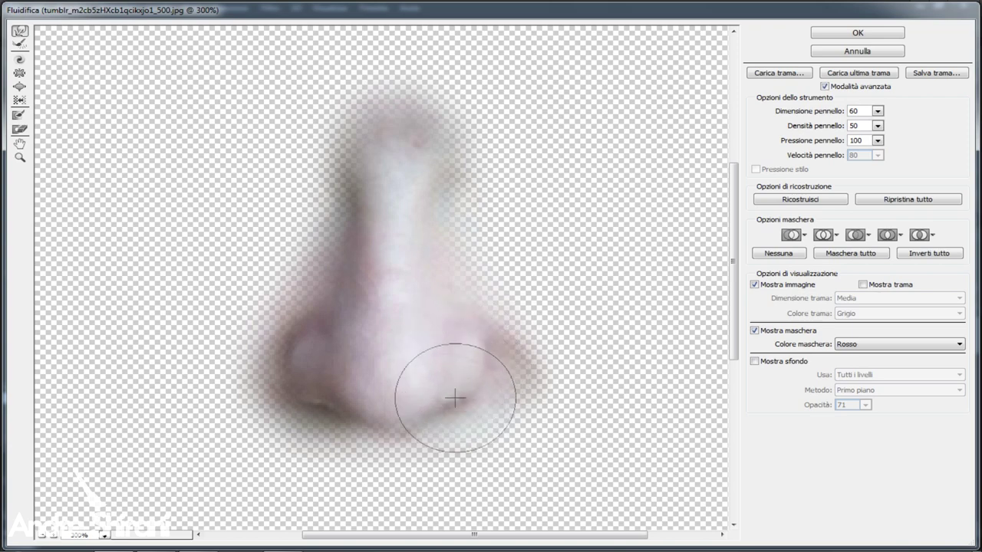
mouse_move(307, 394)
left_mouse_down()
mouse_move(296, 383)
mouse_move(314, 384)
mouse_move(295, 353)
mouse_move(296, 330)
mouse_move(328, 296)
mouse_move(334, 304)
left_mouse_up()
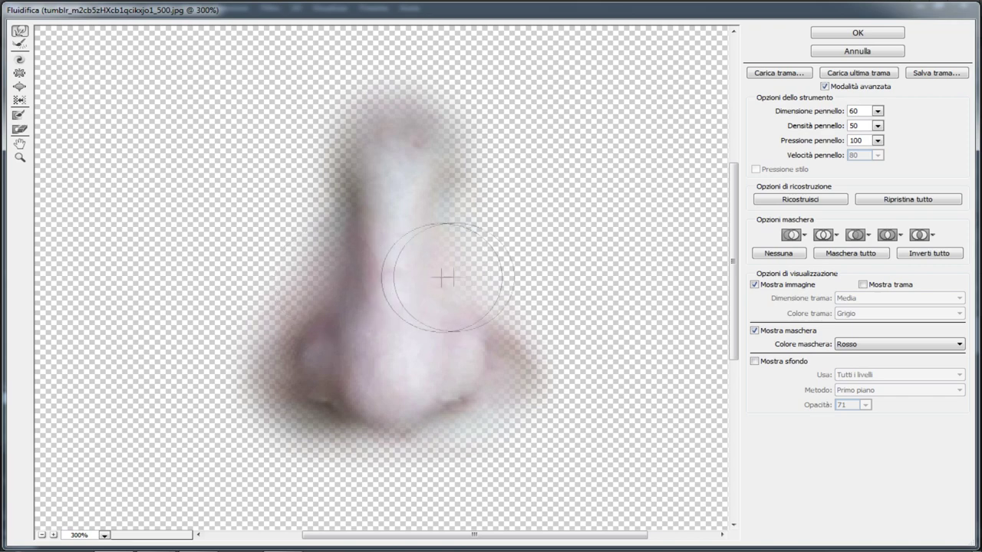
mouse_move(368, 420)
left_mouse_down()
mouse_move(377, 407)
mouse_move(307, 406)
mouse_move(317, 400)
left_mouse_up()
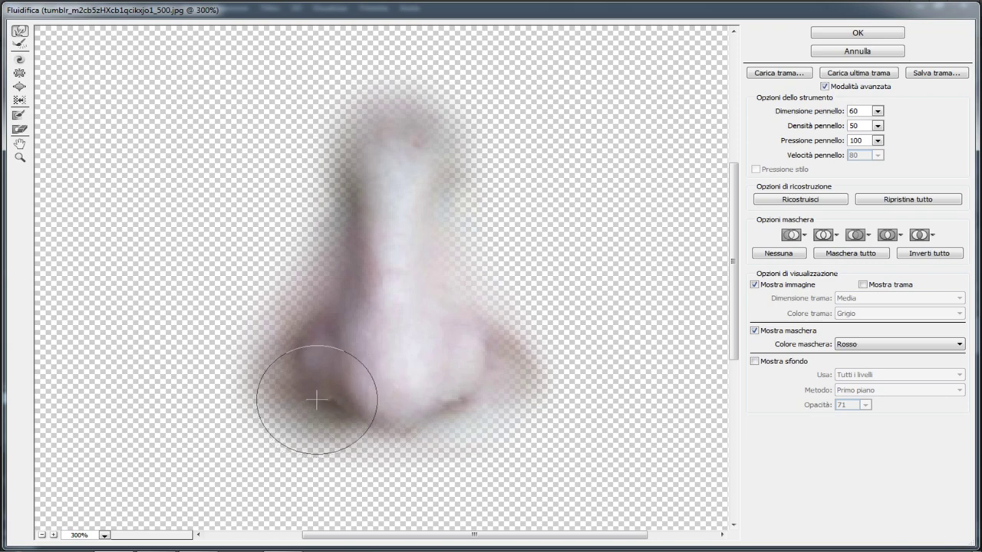
left_click_drag(471, 398, 494, 351)
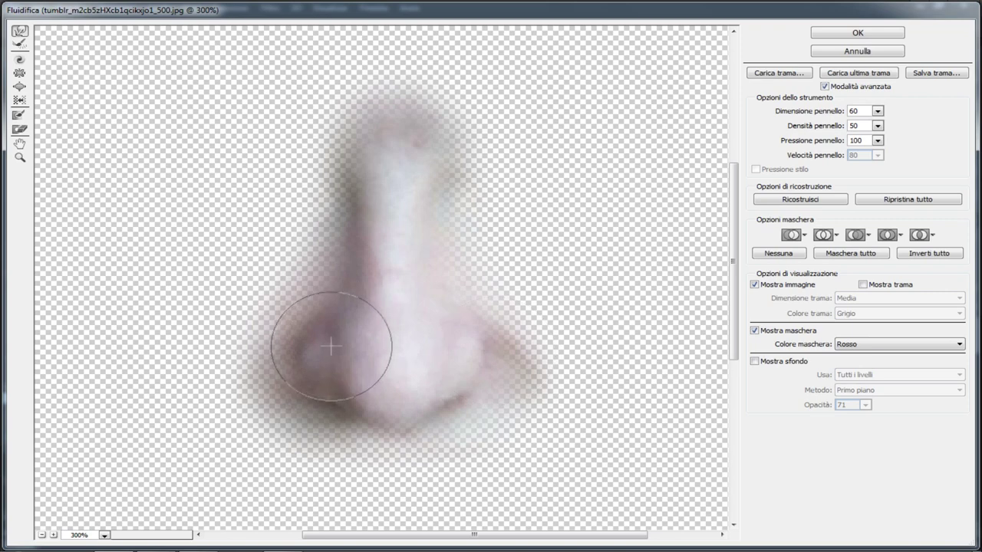
left_click_drag(303, 374, 284, 373)
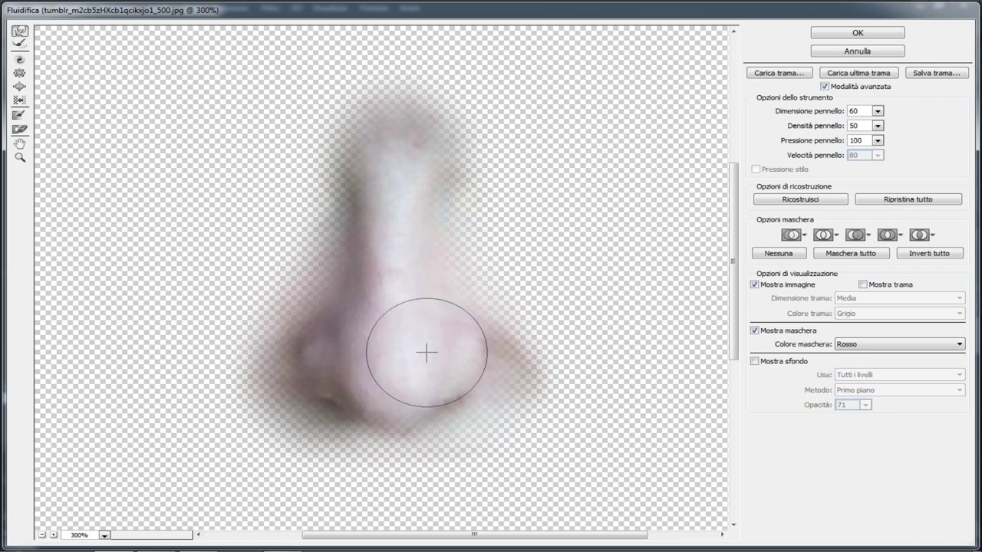
left_click_drag(423, 322, 475, 314)
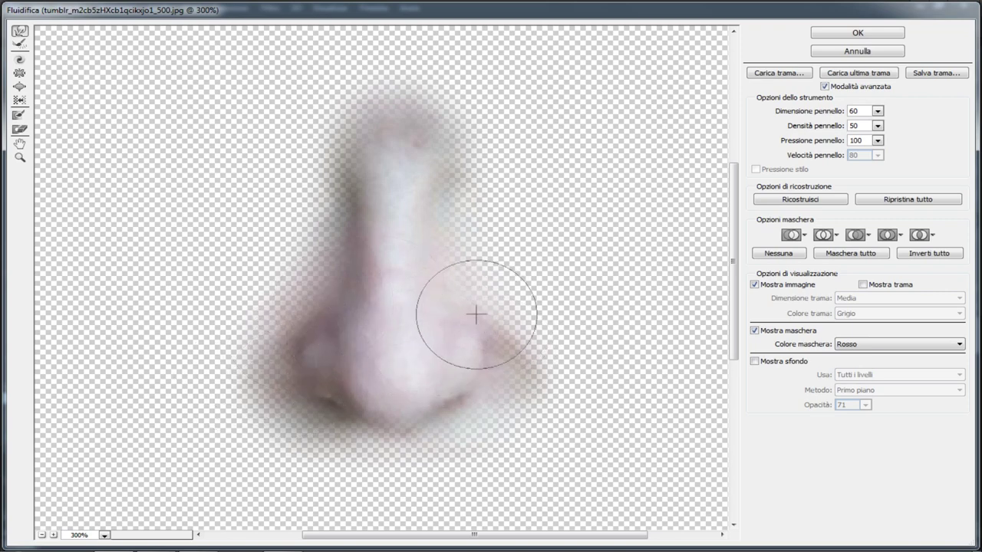
left_click_drag(457, 310, 479, 366)
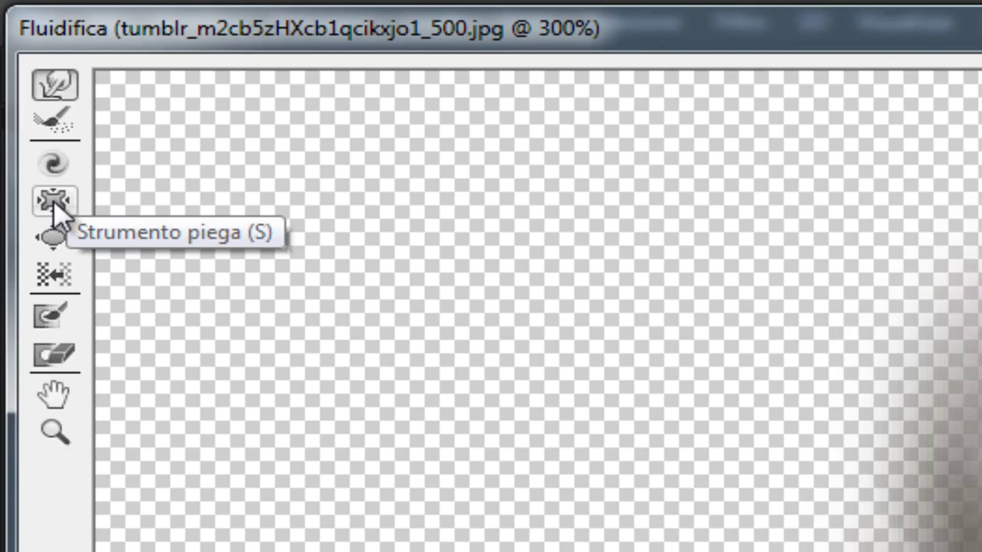
Pinch the nose tip and surrounding nostril area smaller with the Pucker tool.
left_click(54, 205)
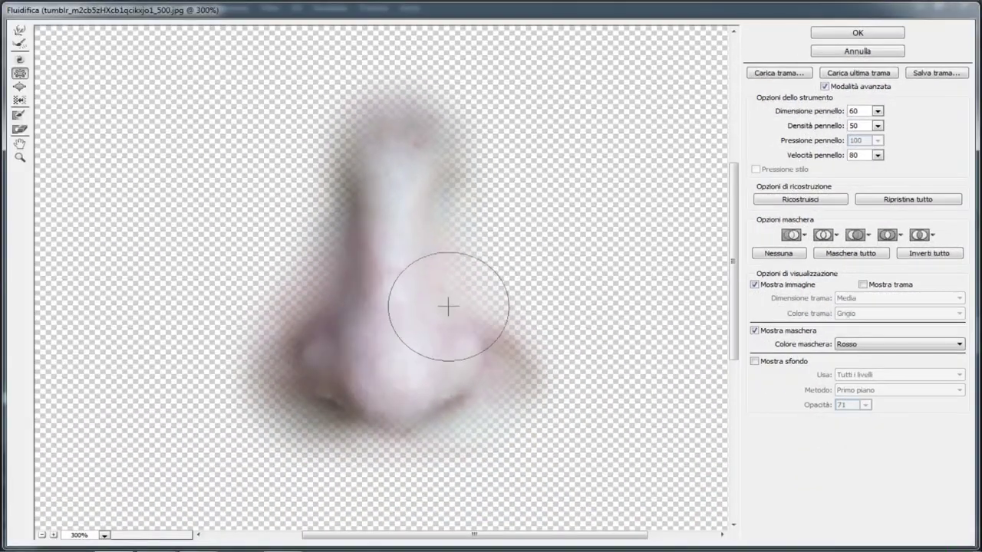
mouse_move(448, 306)
left_mouse_down()
mouse_move(381, 374)
mouse_move(383, 324)
mouse_move(379, 333)
mouse_move(391, 333)
mouse_move(383, 280)
left_mouse_up()
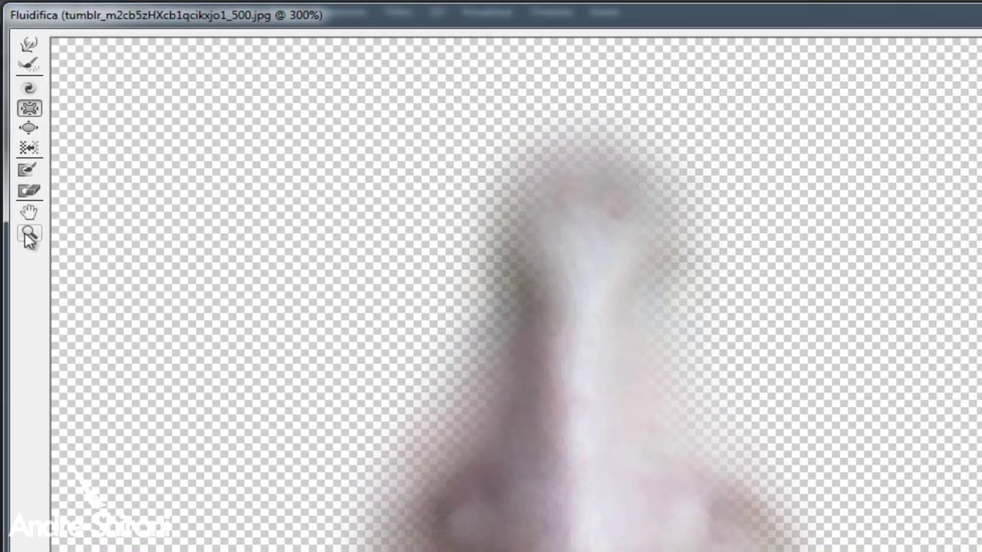
Reset the Liquify preview to 100%, zoom to 200% on the nose, and reselect Pucker.
left_click(28, 235)
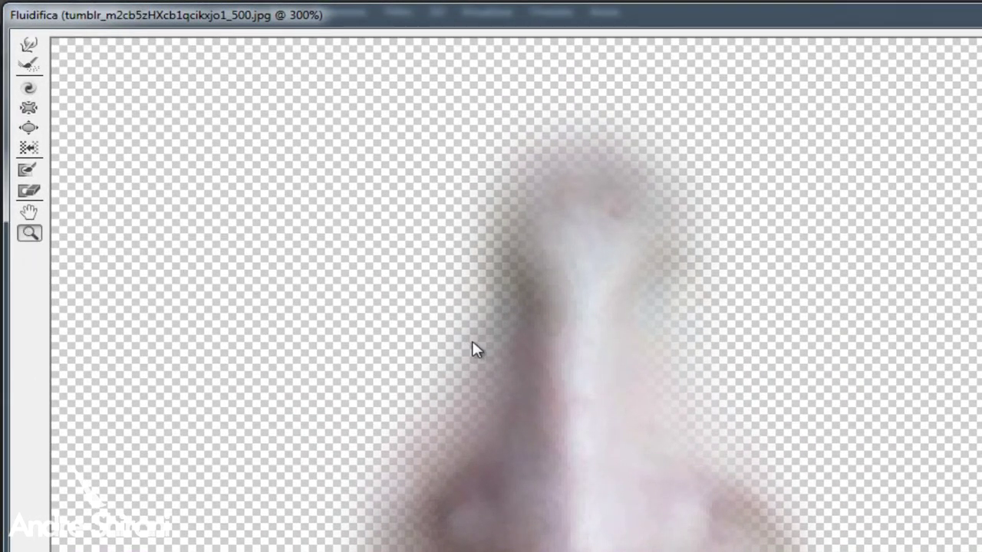
right_click(473, 348)
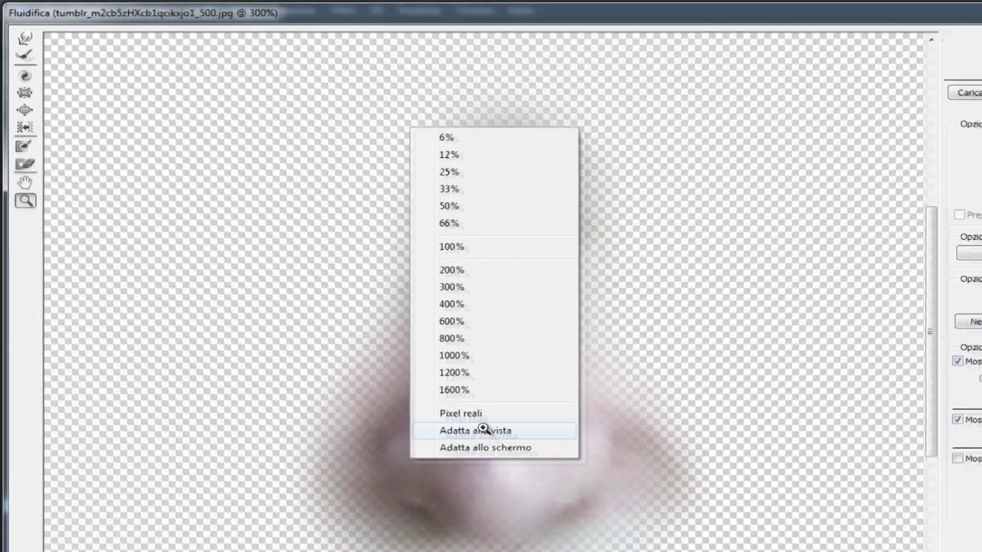
left_click(483, 429)
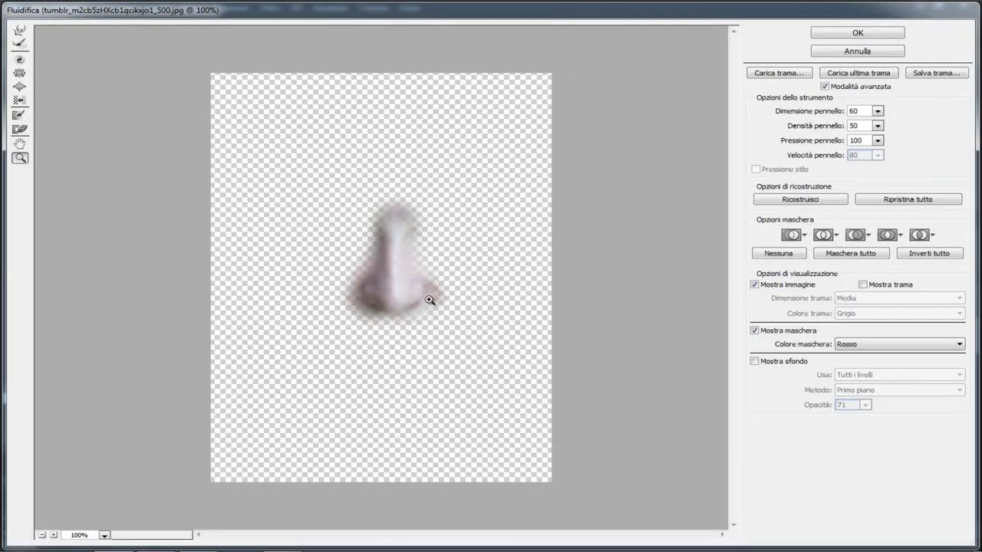
left_click(402, 302)
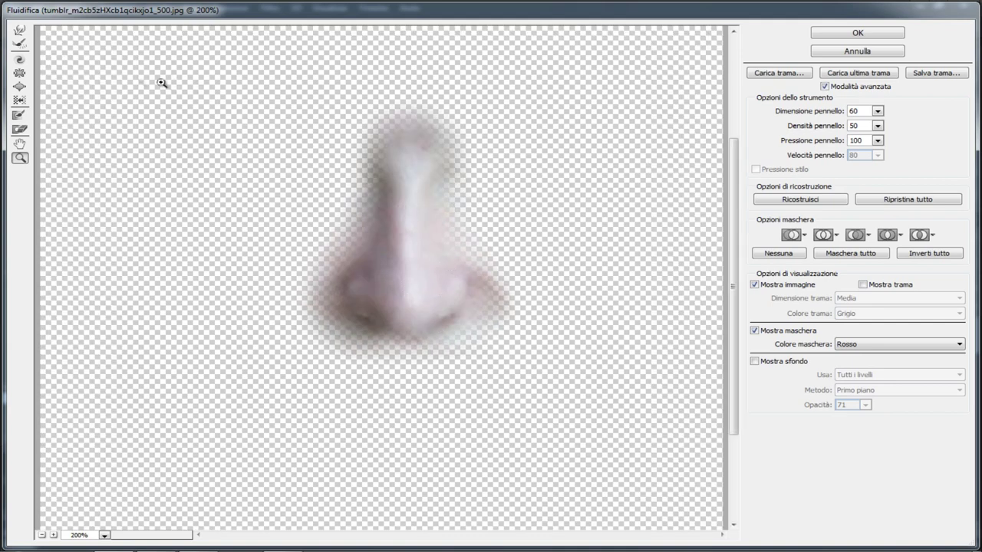
left_click(20, 33)
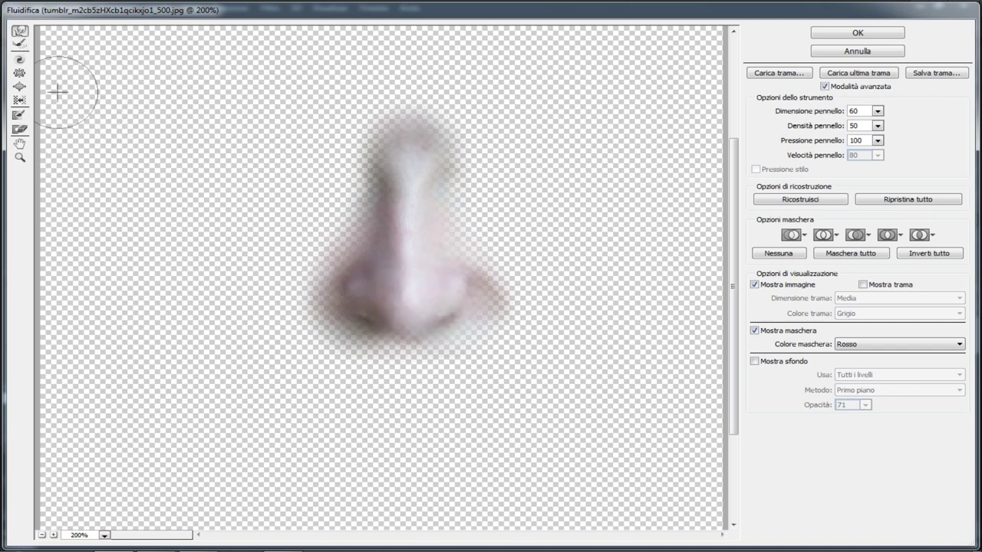
left_click(20, 74)
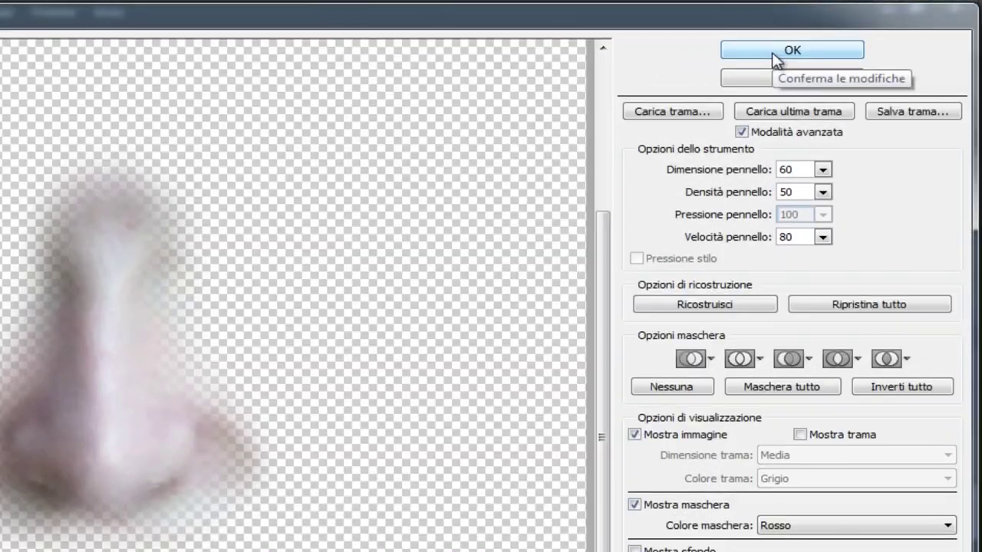
Commit the Liquify reshaping and fit the whole portrait to the screen.
left_click(794, 50)
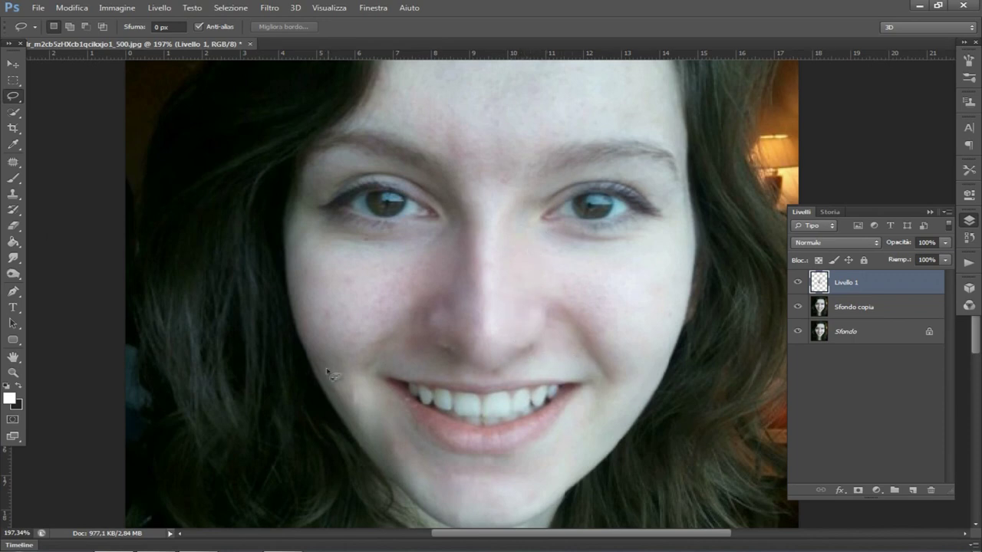
left_click(13, 374)
right_click(385, 328)
left_click(397, 333)
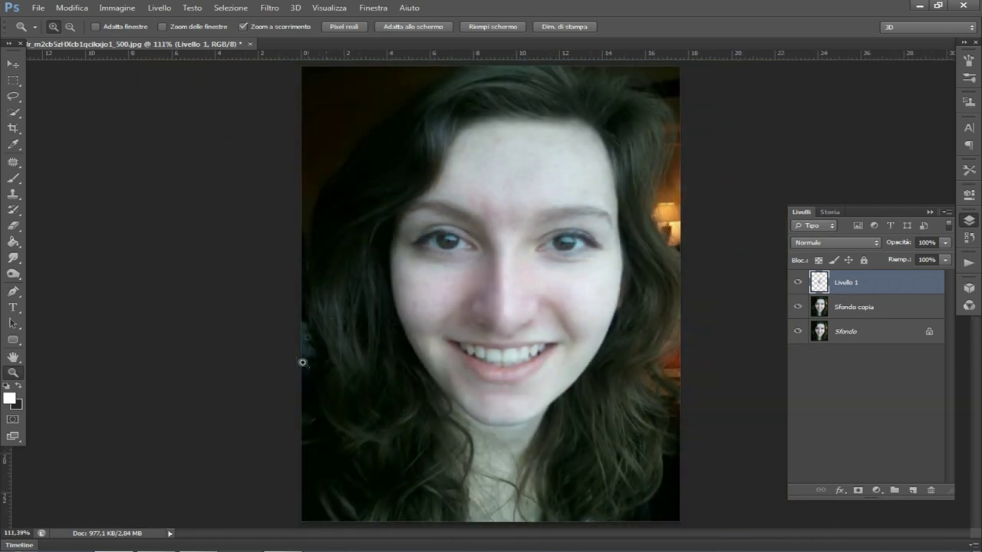
Toggle Livello 1's visibility repeatedly to compare the slimmer nose with the original.
left_click(798, 283)
left_click(798, 283)
left_click(799, 283)
left_click(798, 283)
left_click(797, 283)
left_click(797, 283)
left_click(798, 283)
left_click(798, 283)
left_click(798, 282)
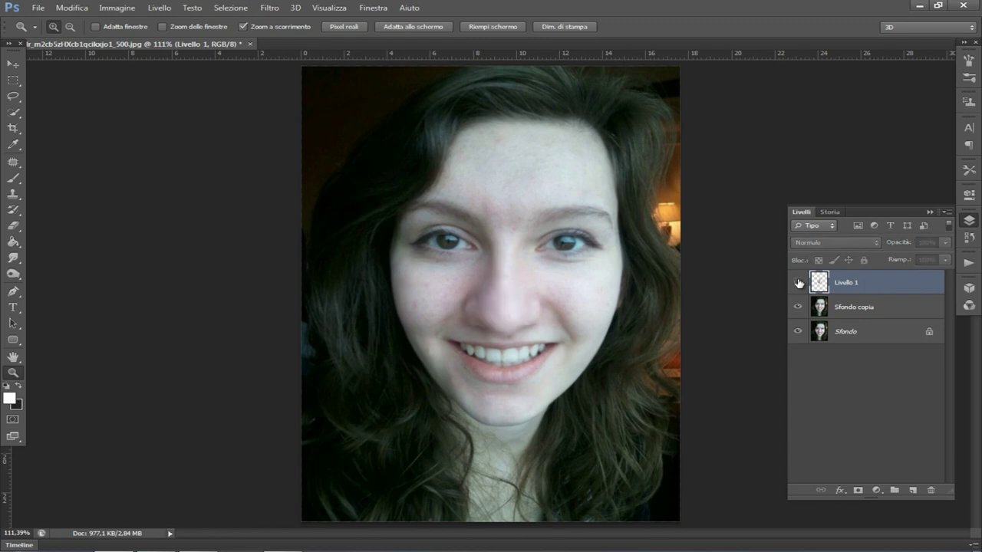
left_click(798, 283)
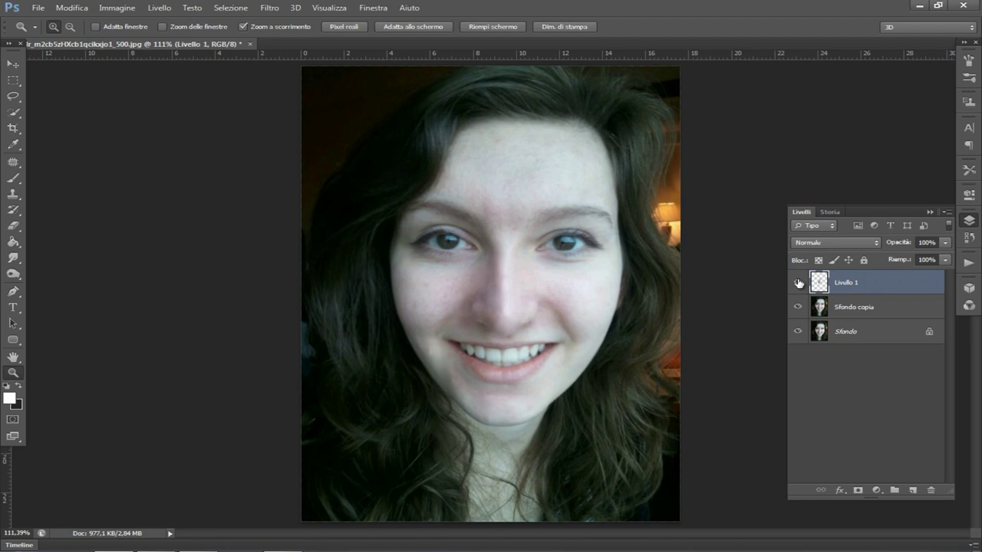
left_click(798, 283)
left_click(798, 283)
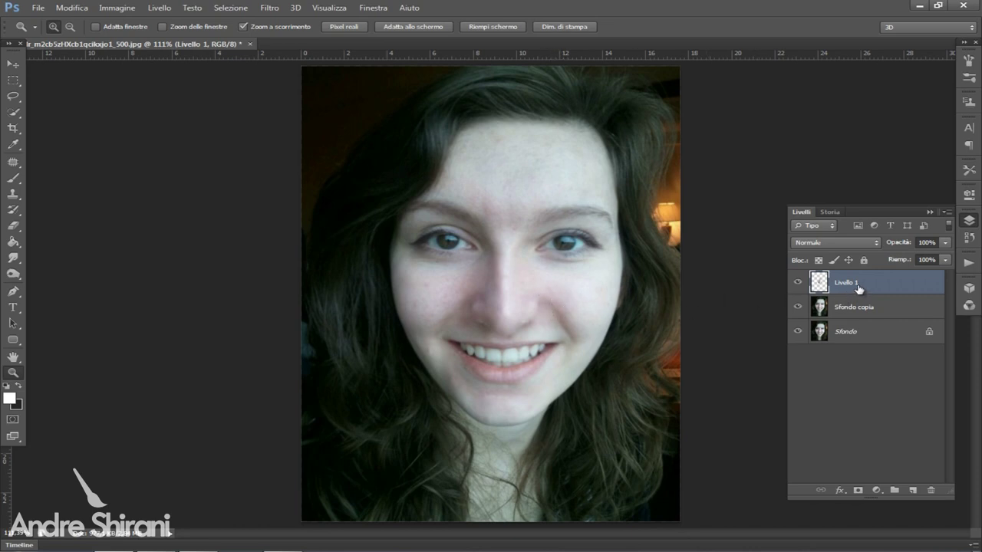
left_click(269, 8)
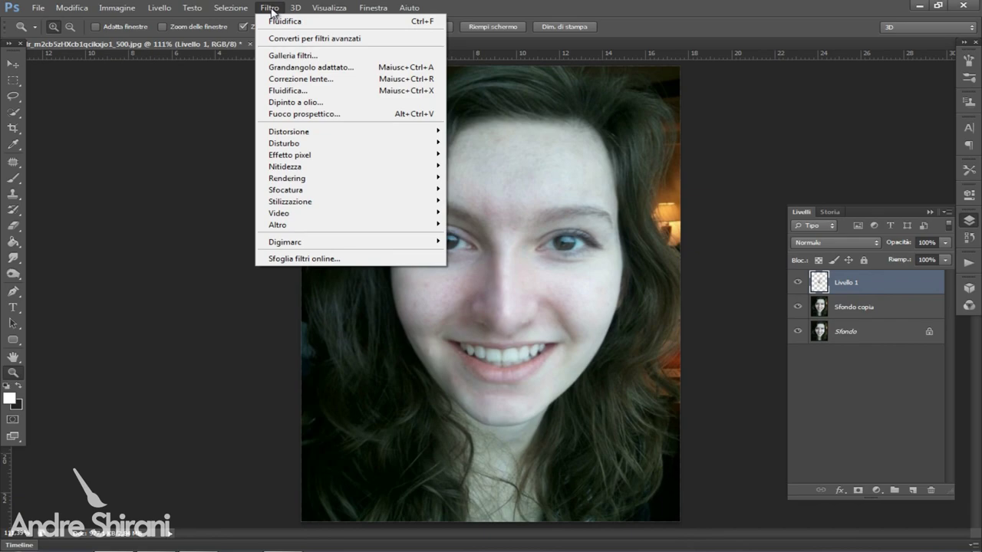
Reopen Fluidifica, zoom in on the nose, and warp the nose tip upward.
left_click(295, 91)
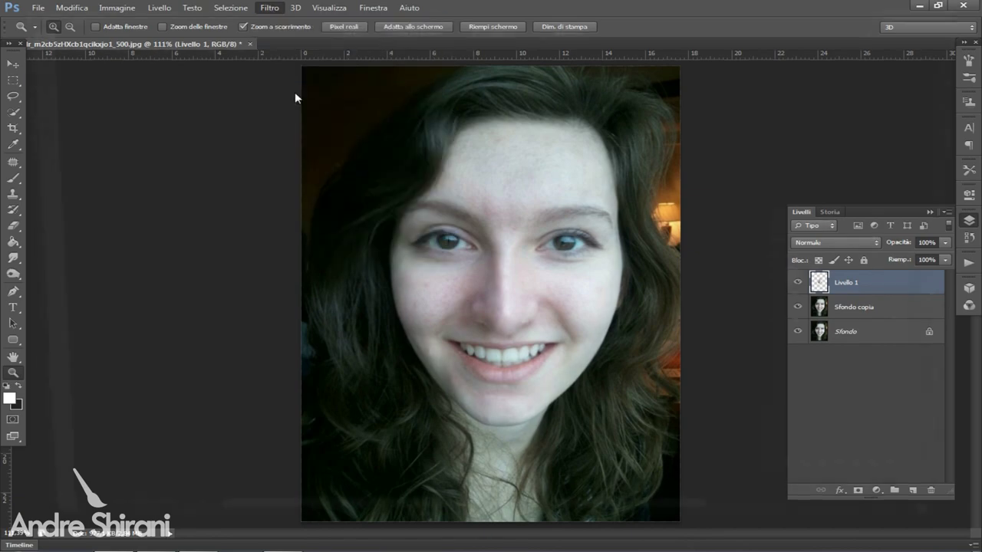
key("z")
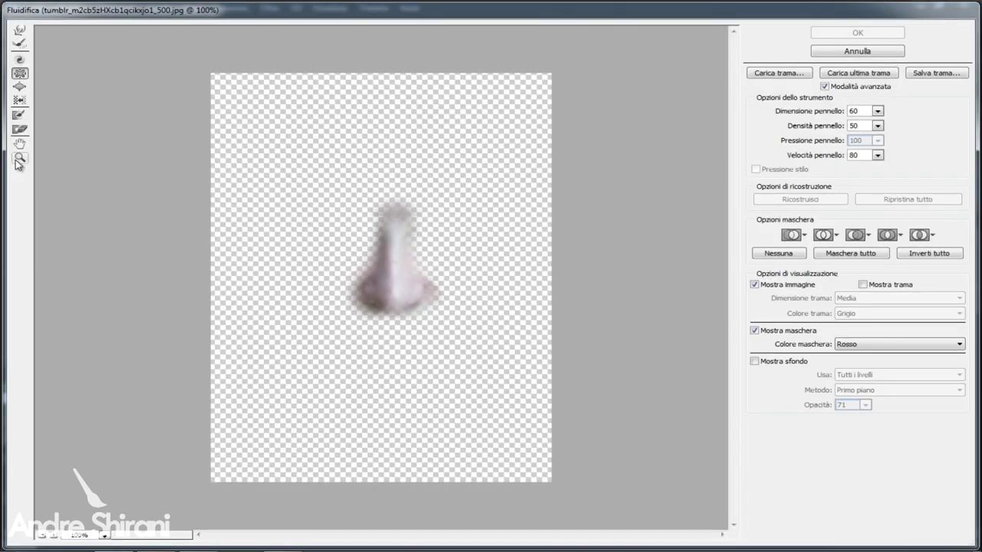
left_click(351, 299)
left_click(388, 263)
left_click(20, 34)
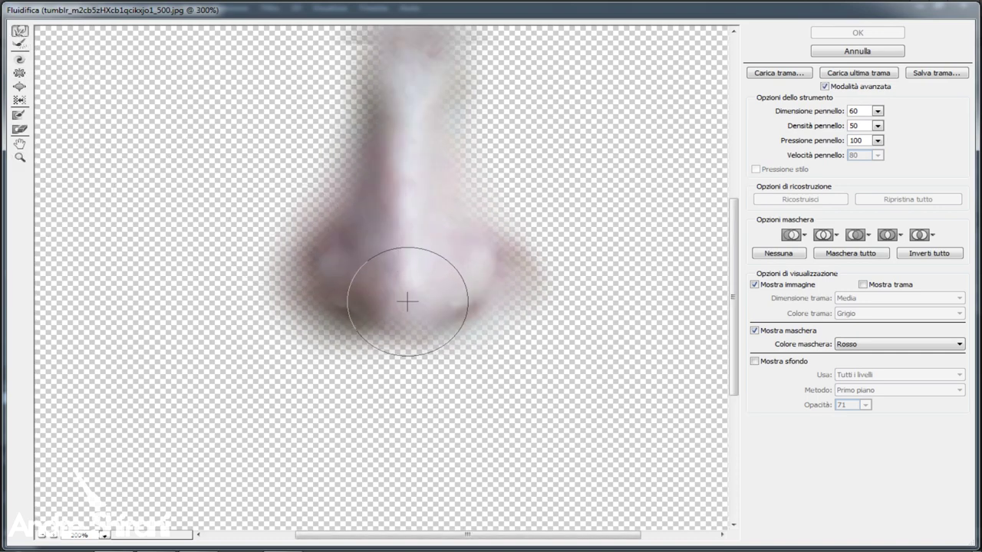
mouse_move(408, 288)
left_mouse_down()
mouse_move(404, 259)
mouse_move(317, 284)
mouse_move(352, 315)
left_mouse_up()
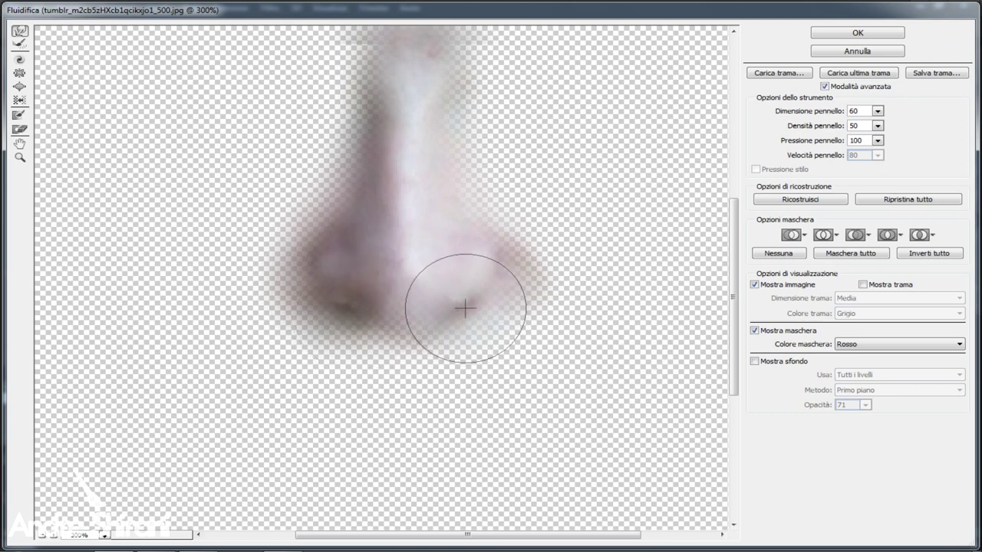
Narrow the nose bridge with the Pucker tool and apply the second Liquify pass.
scroll(471, 311, "up", 3)
scroll(472, 310, "down", 1)
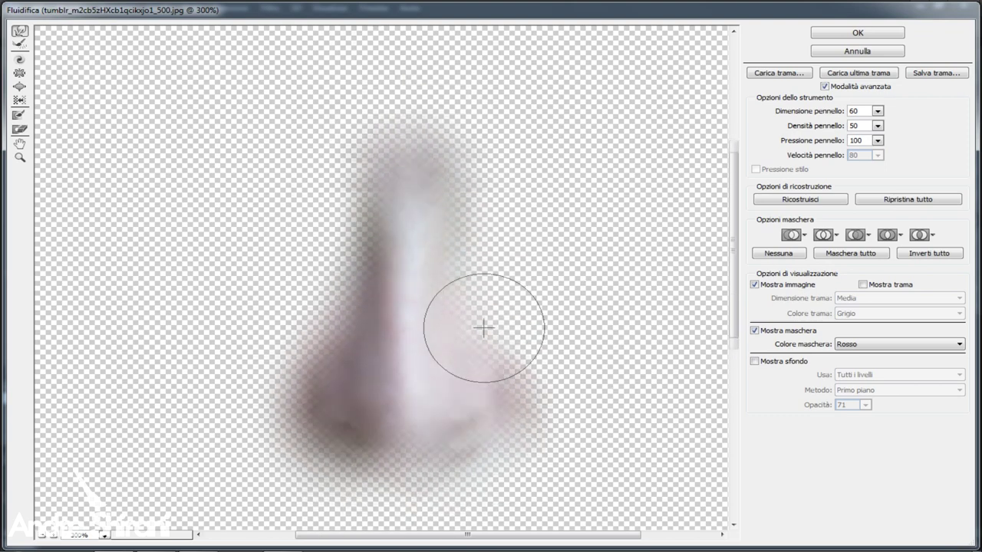
left_click(20, 74)
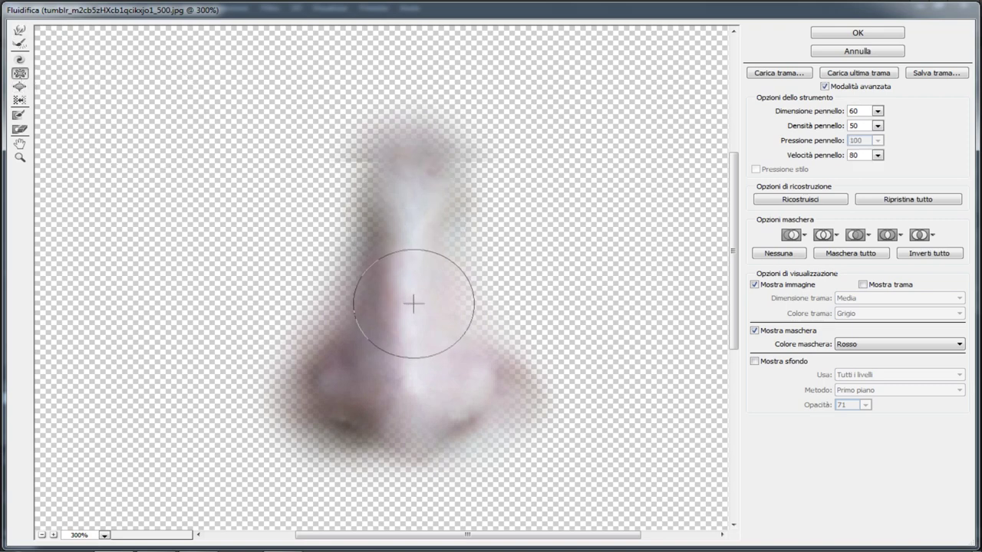
left_click_drag(414, 197, 407, 158)
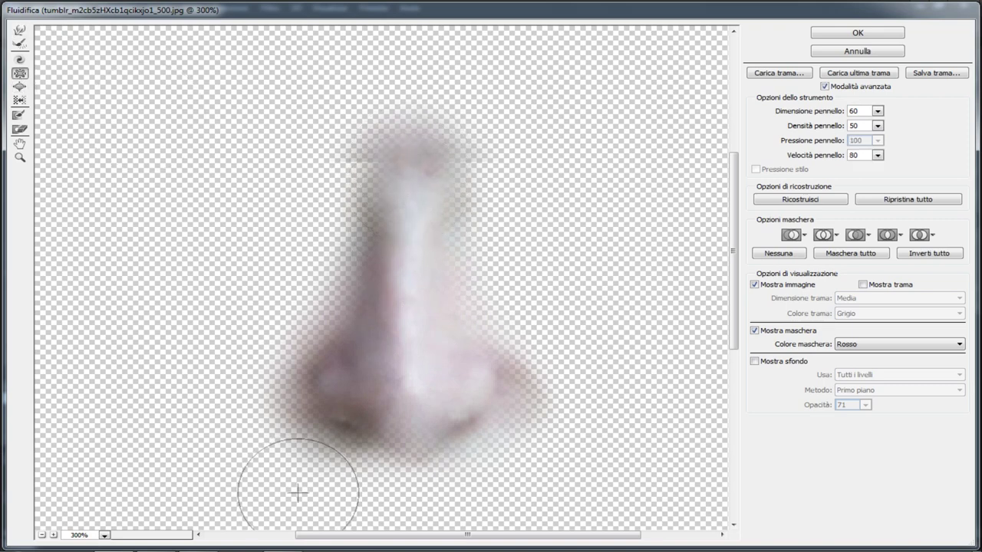
left_click(825, 32)
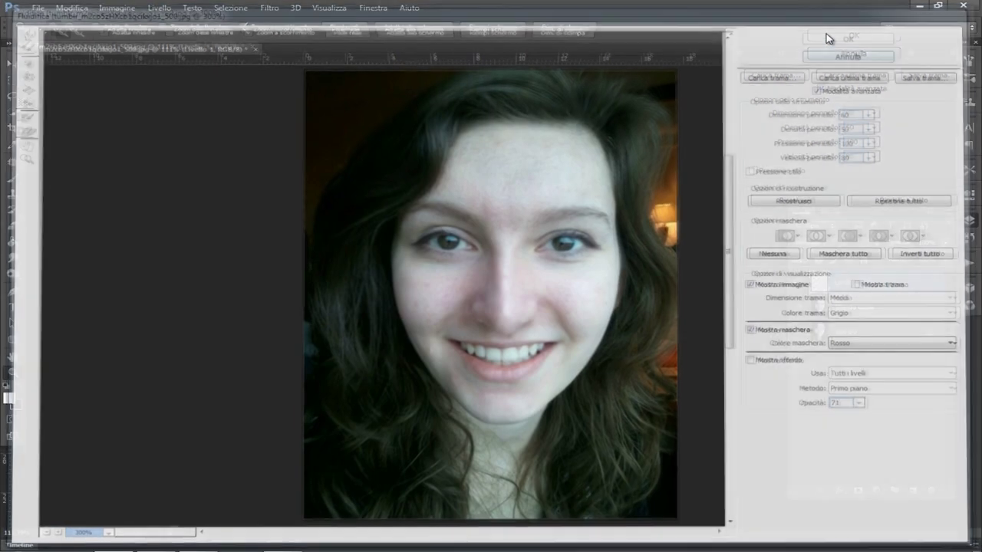
Fit the portrait to screen, then toggle Livello 1 off and on twice to compare noses.
right_click(595, 273)
left_click(604, 276)
left_click(797, 282)
left_click(797, 283)
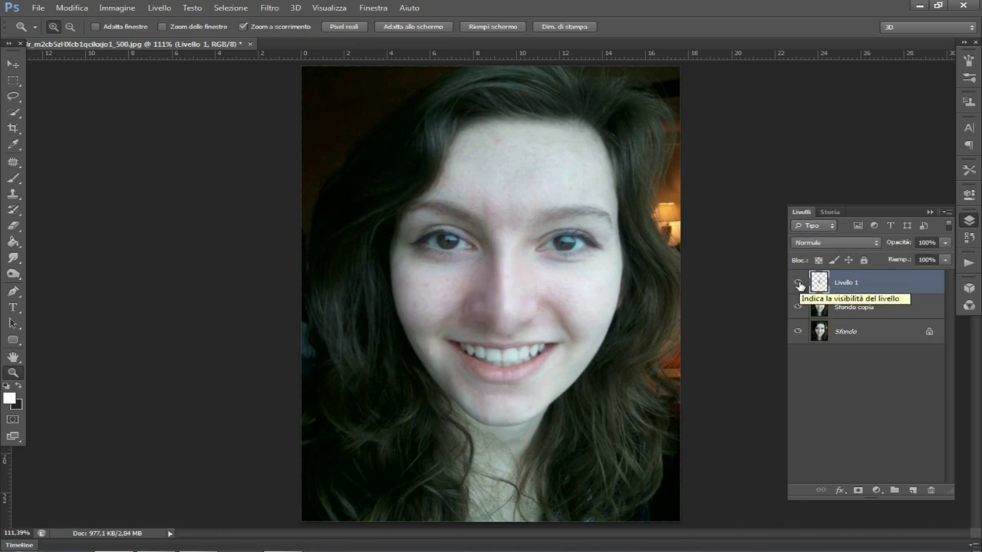
left_click(797, 283)
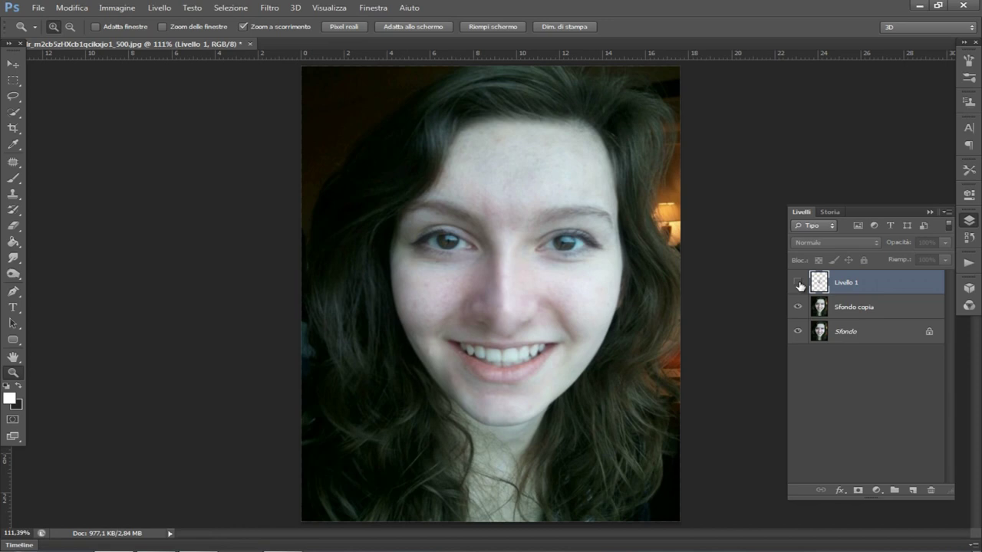
left_click(798, 283)
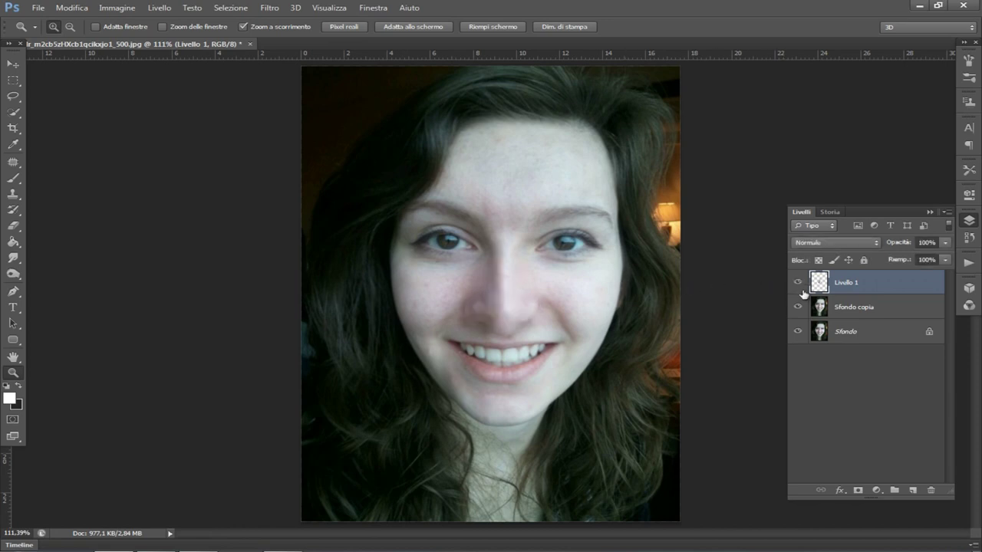